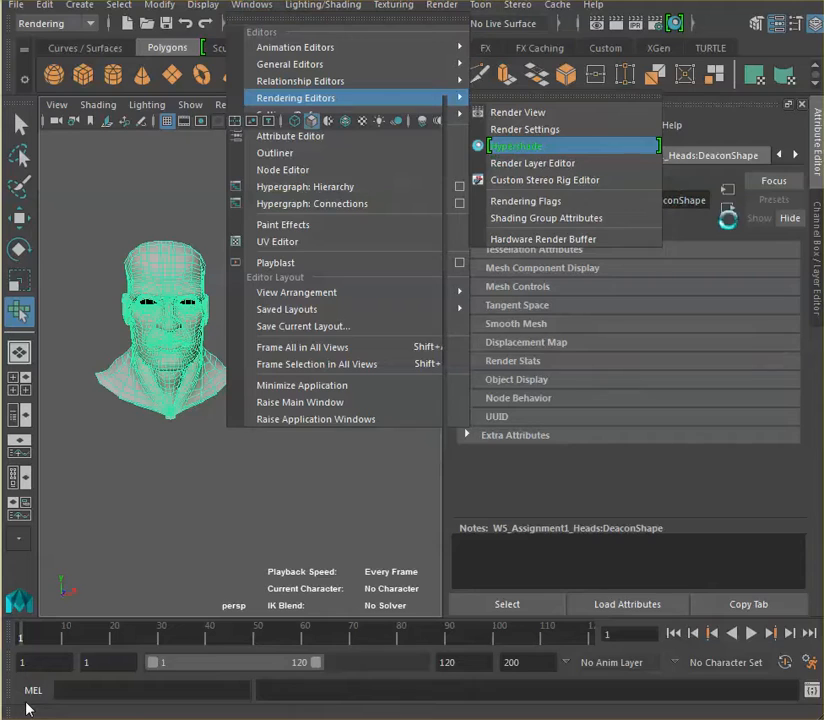
# Step: Open the Hypershade and map a Checker texture to the Color of the head's phong material
pyautogui.click(570, 146)
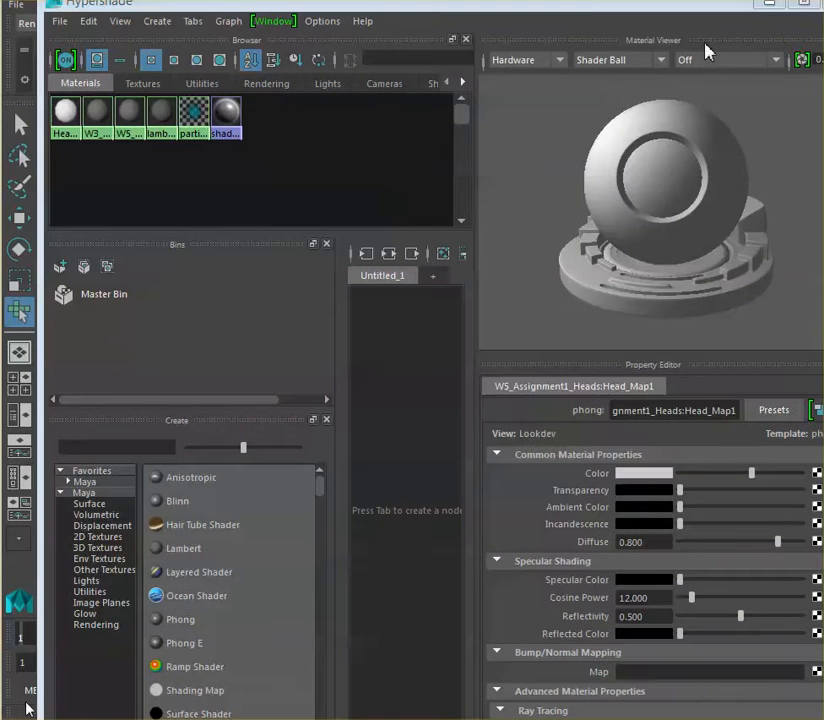
pyautogui.moveTo(600, 12); pyautogui.dragTo(820, 28)
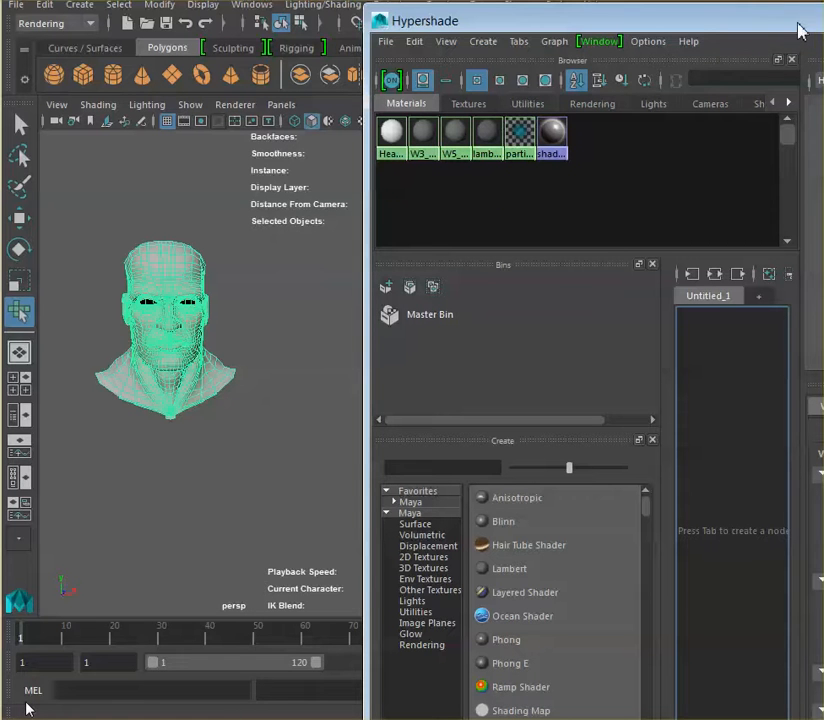
pyautogui.moveTo(799, 27); pyautogui.dragTo(461, 3)
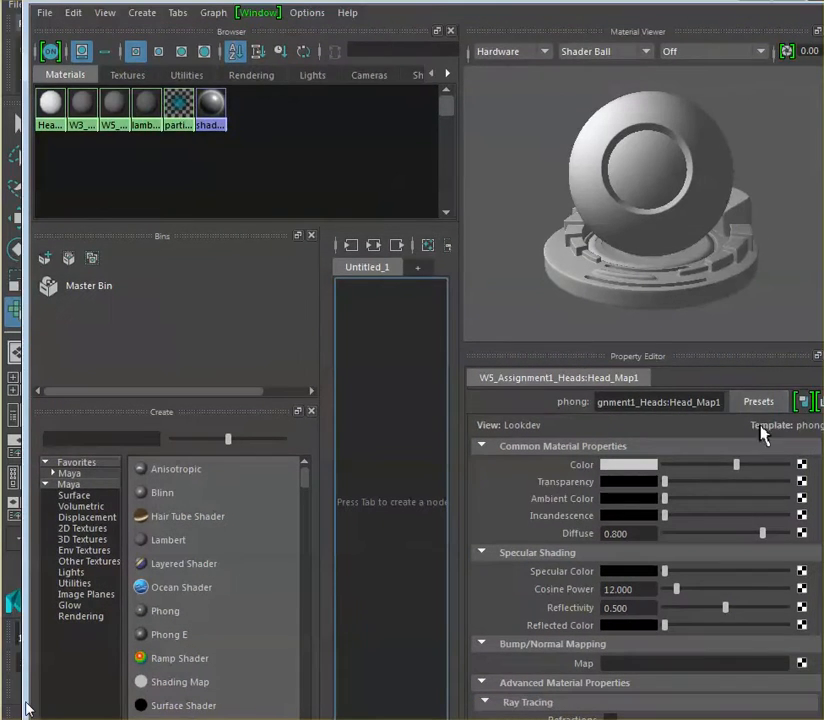
pyautogui.click(801, 466)
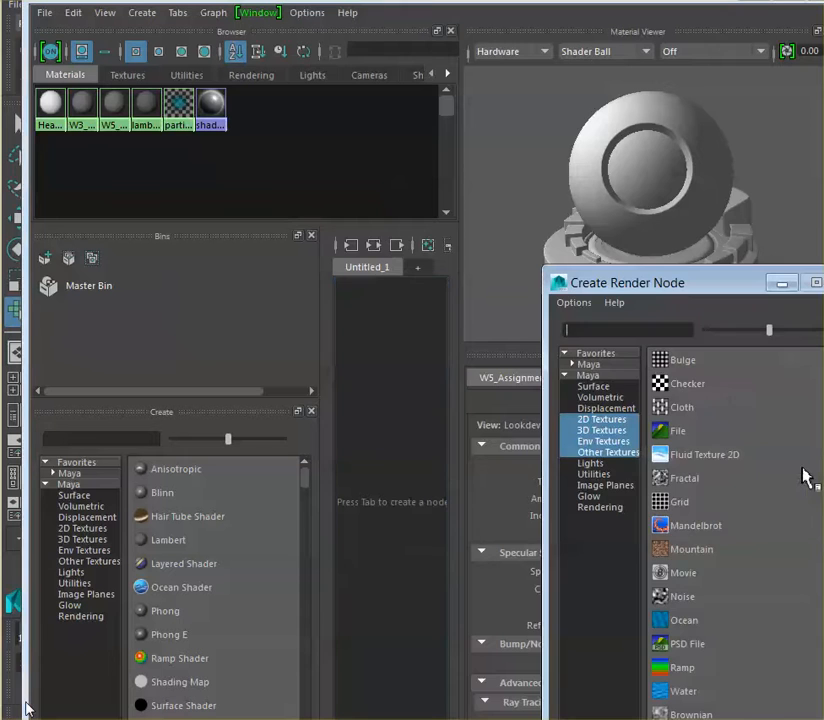
pyautogui.click(689, 388)
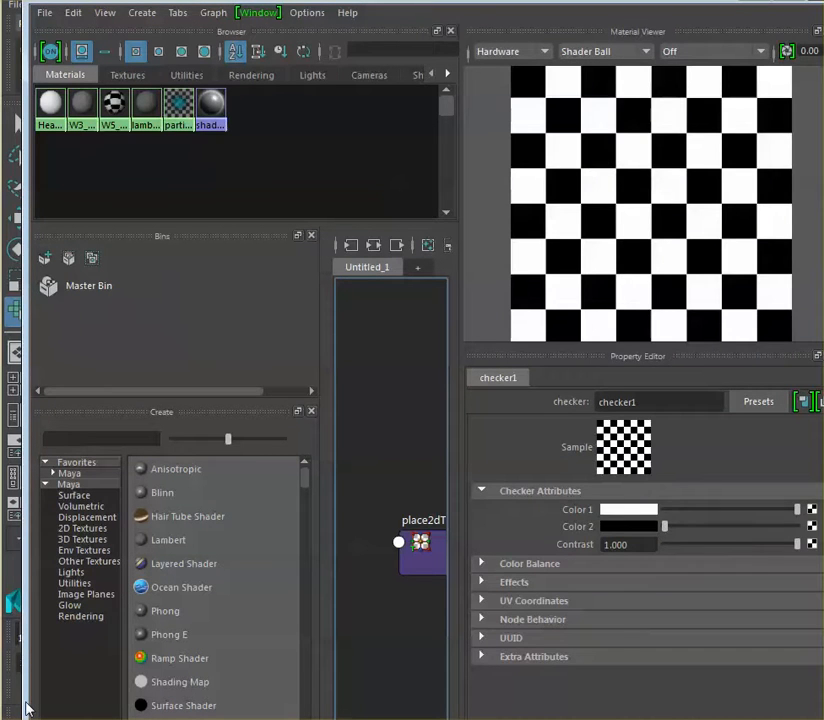
# Step: Uncover the perspective view and turn on textured display so the head is drawn with its checker
pyautogui.moveTo(475, 1); pyautogui.dragTo(777, 20)
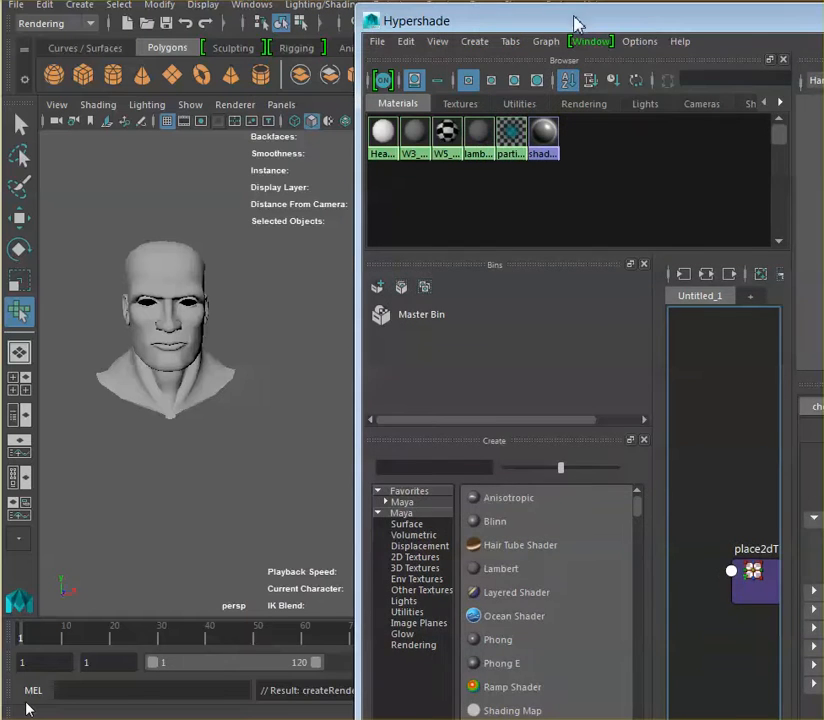
pyautogui.moveTo(576, 18); pyautogui.dragTo(644, 15)
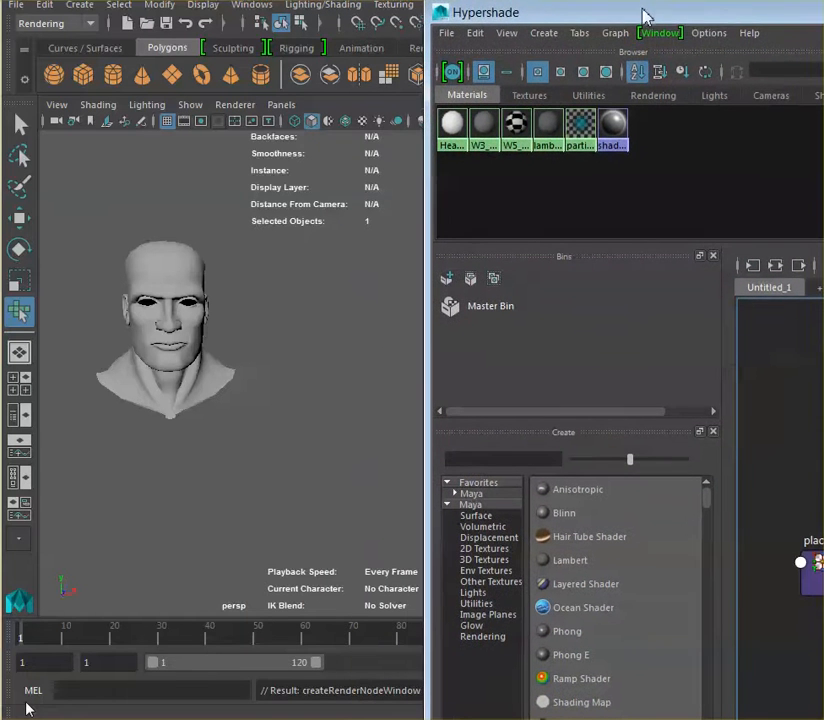
pyautogui.click(364, 124)
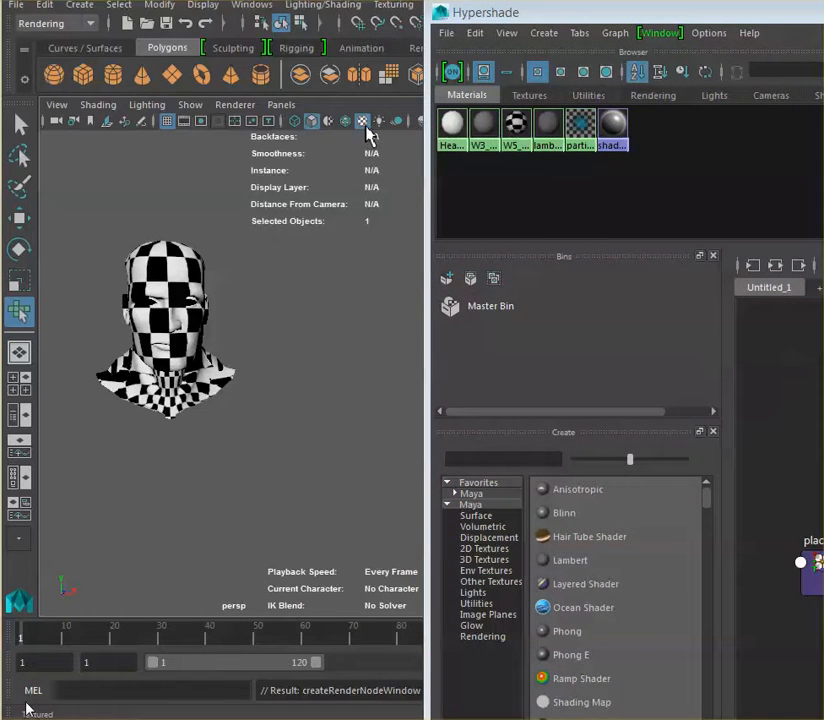
# Step: Set the checker's 2D texture placement Repeat UV to 40 by 40 and put the Hypershade away
pyautogui.moveTo(544, 15); pyautogui.dragTo(373, 2)
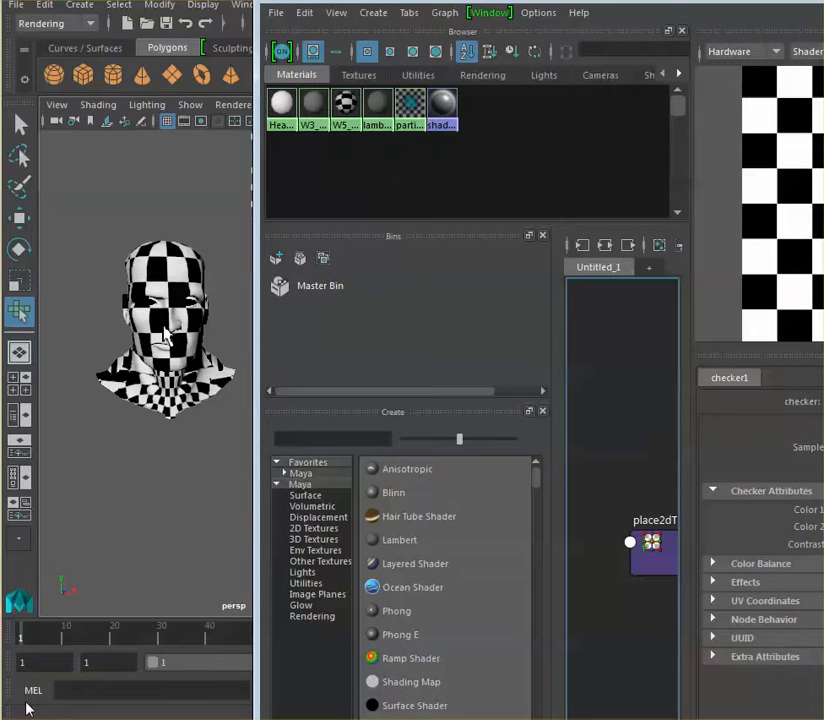
pyautogui.moveTo(577, 13); pyautogui.dragTo(379, 13)
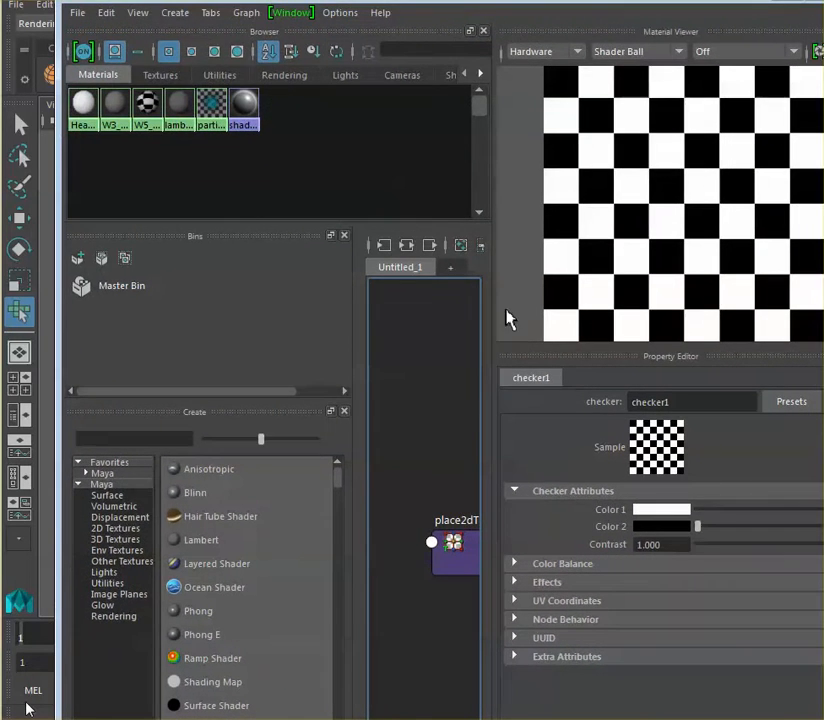
pyautogui.click(515, 601)
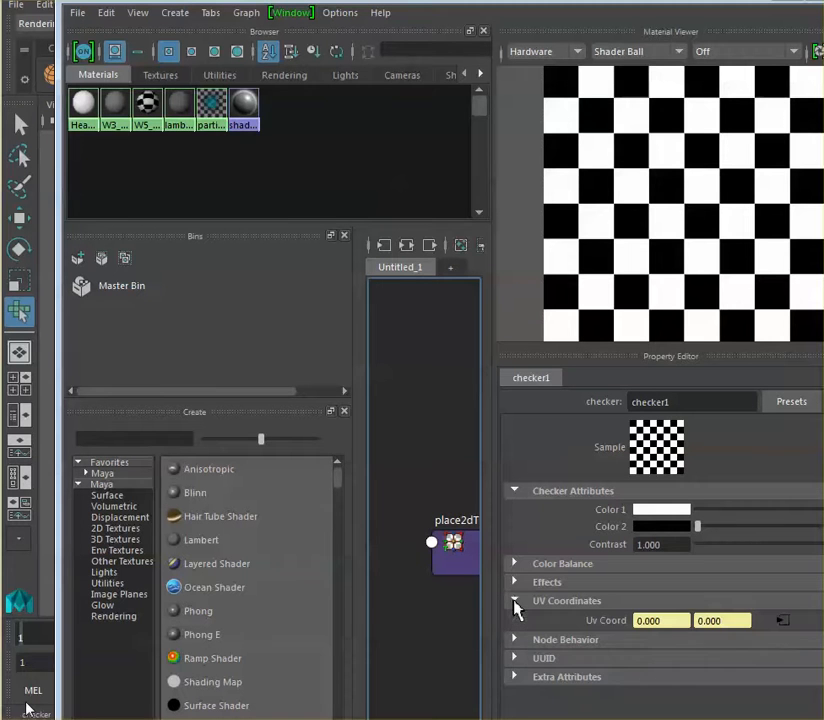
pyautogui.click(782, 621)
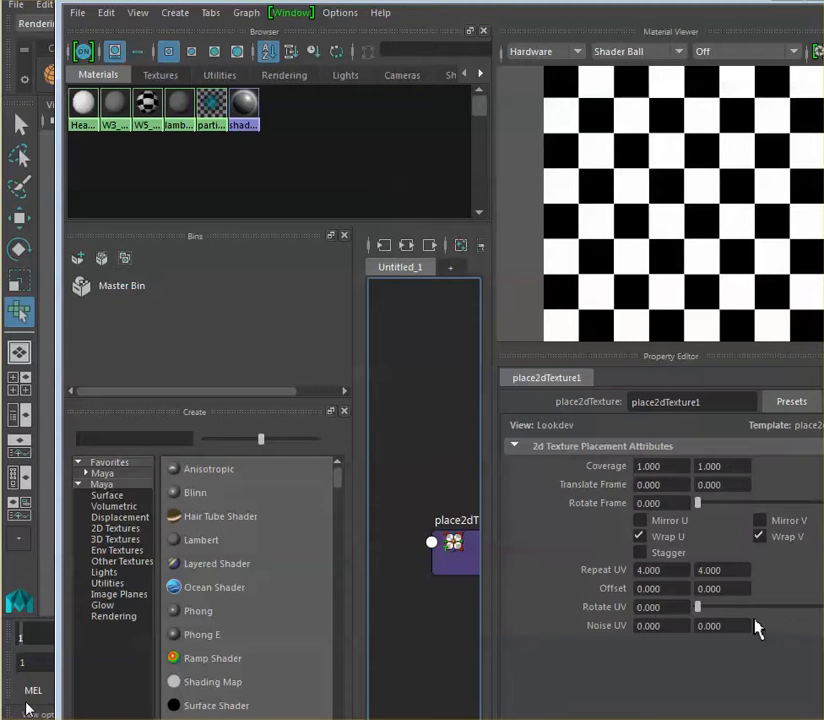
pyautogui.moveTo(675, 575); pyautogui.dragTo(623, 570)
pyautogui.write('4')
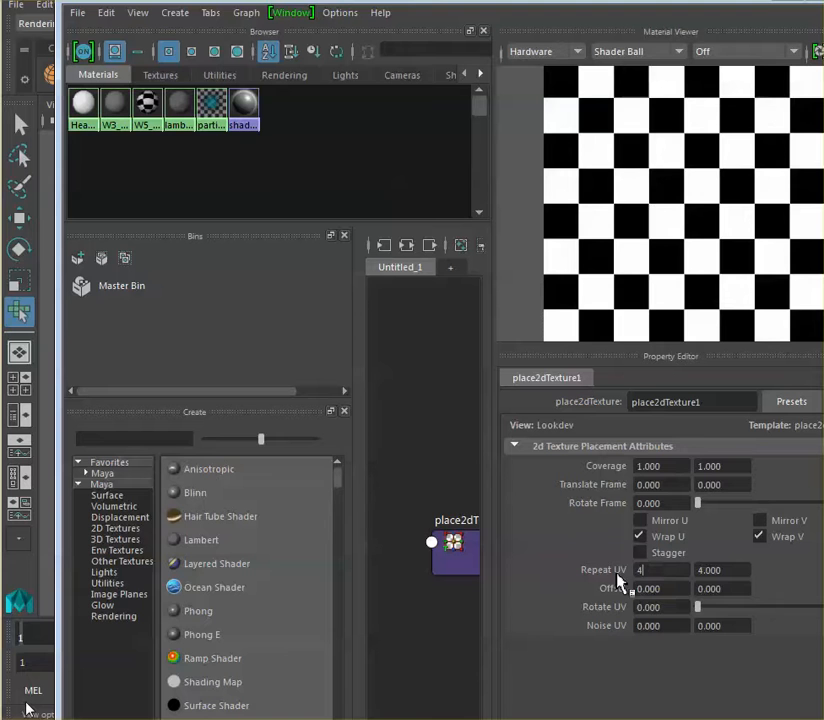
pyautogui.write('0')
pyautogui.press('Tab')
pyautogui.press('Tab')
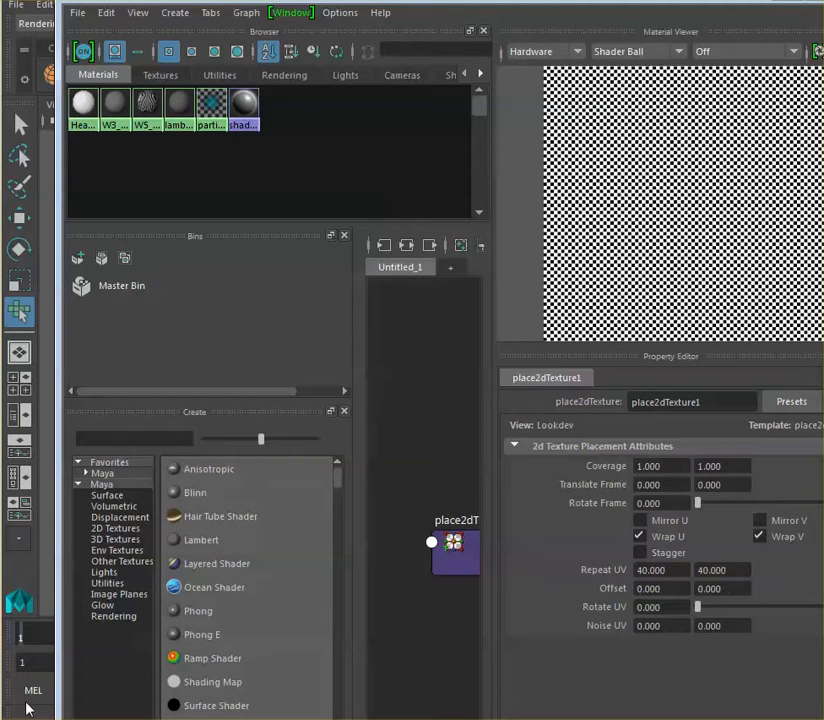
pyautogui.click(815, 5)
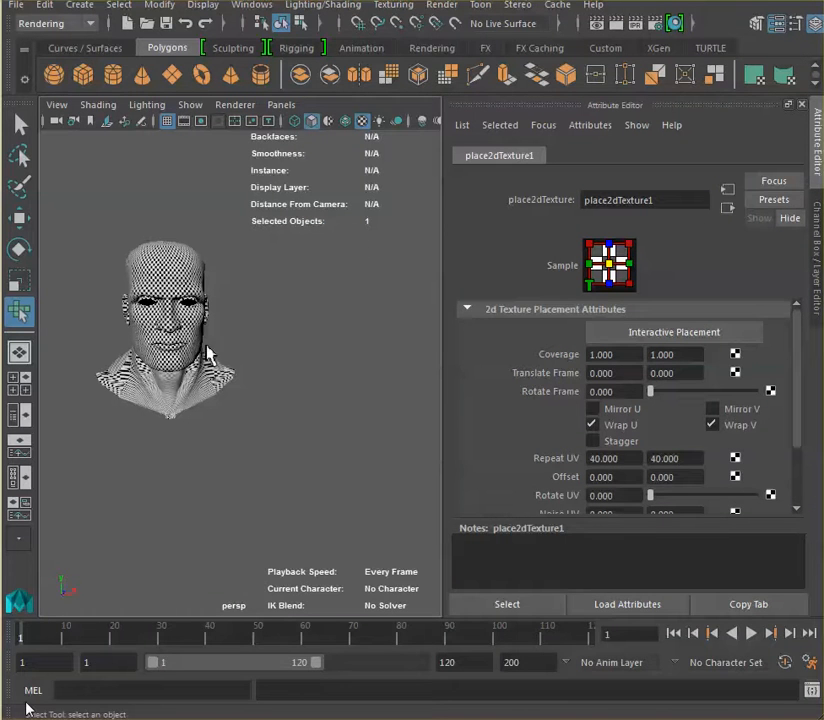
# Step: Inspect the checker on the head up close, then select the head mesh and open the UV Editor
pyautogui.scroll(4, 207, 352)
pyautogui.keyDown('alt'); pyautogui.moveTo(166, 326); pyautogui.dragTo(123, 347); pyautogui.keyUp('alt')
pyautogui.keyDown('alt'); pyautogui.moveTo(123, 347); pyautogui.dragTo(160, 363, button='middle'); pyautogui.keyUp('alt')
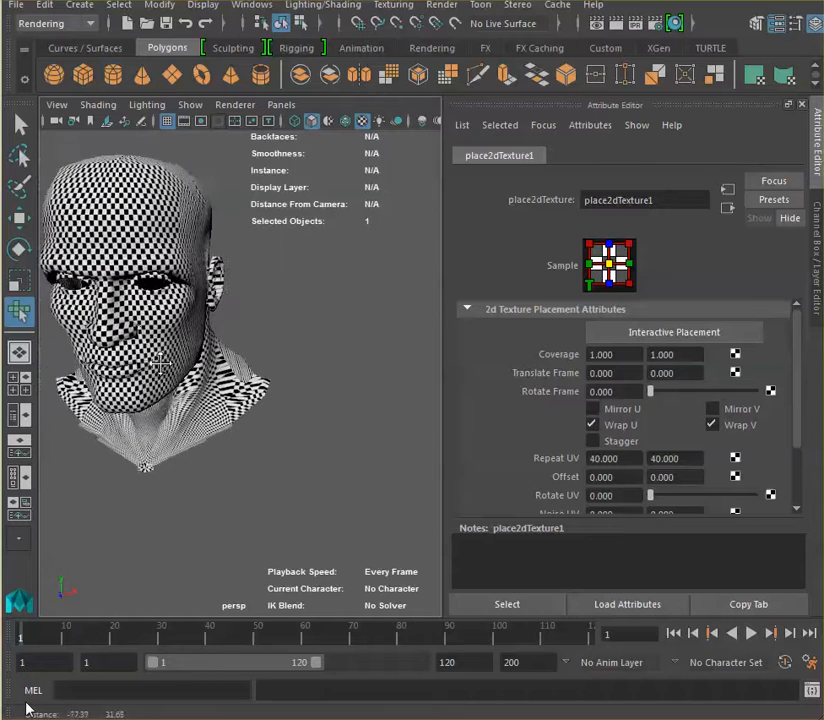
pyautogui.moveTo(160, 363)
pyautogui.keyDown('alt'); pyautogui.mouseDown()
pyautogui.moveTo(195, 360)
pyautogui.moveTo(152, 360)
pyautogui.mouseUp(); pyautogui.keyUp('alt')
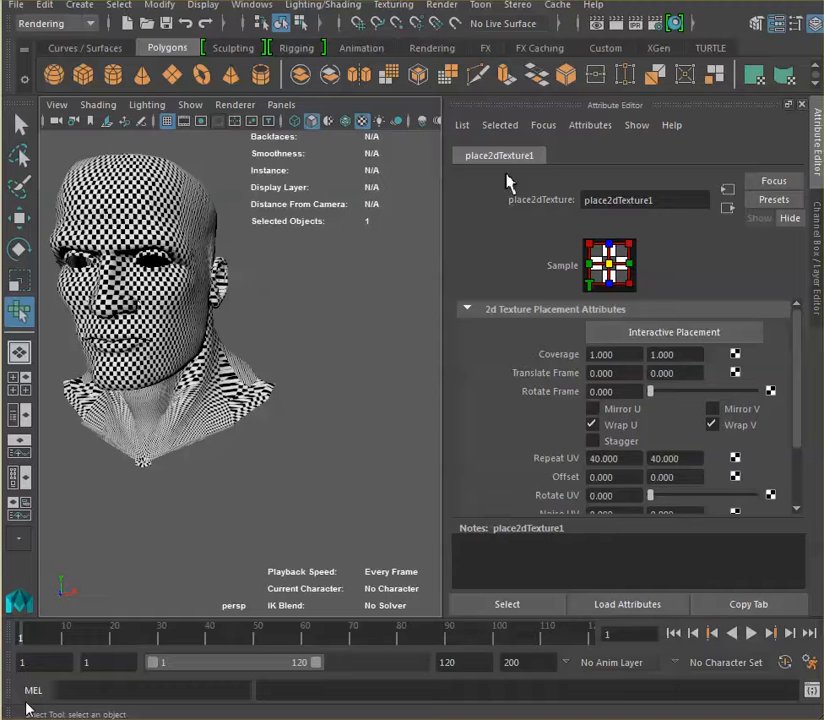
pyautogui.click(818, 86)
pyautogui.click(818, 86)
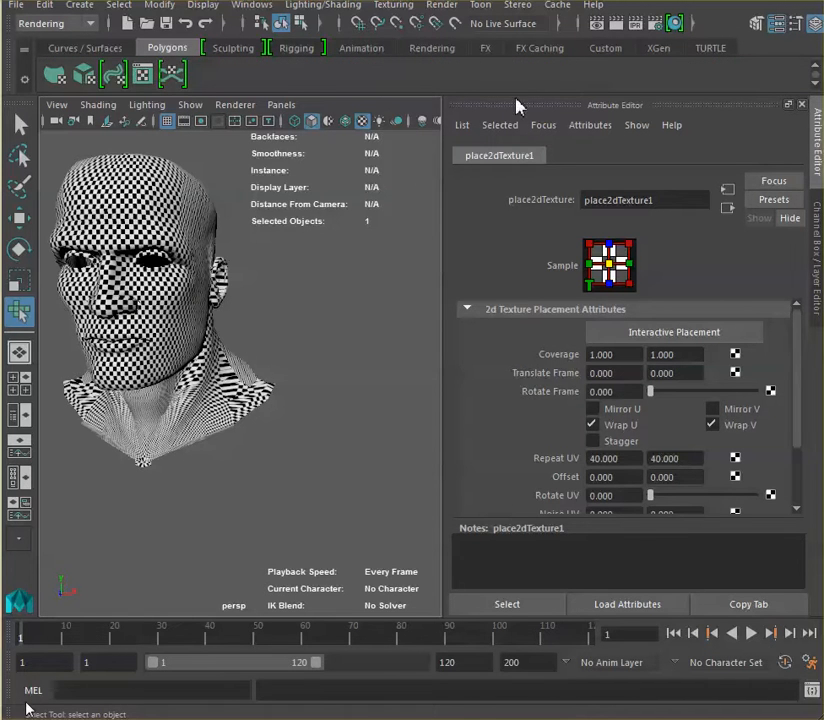
pyautogui.click(143, 240)
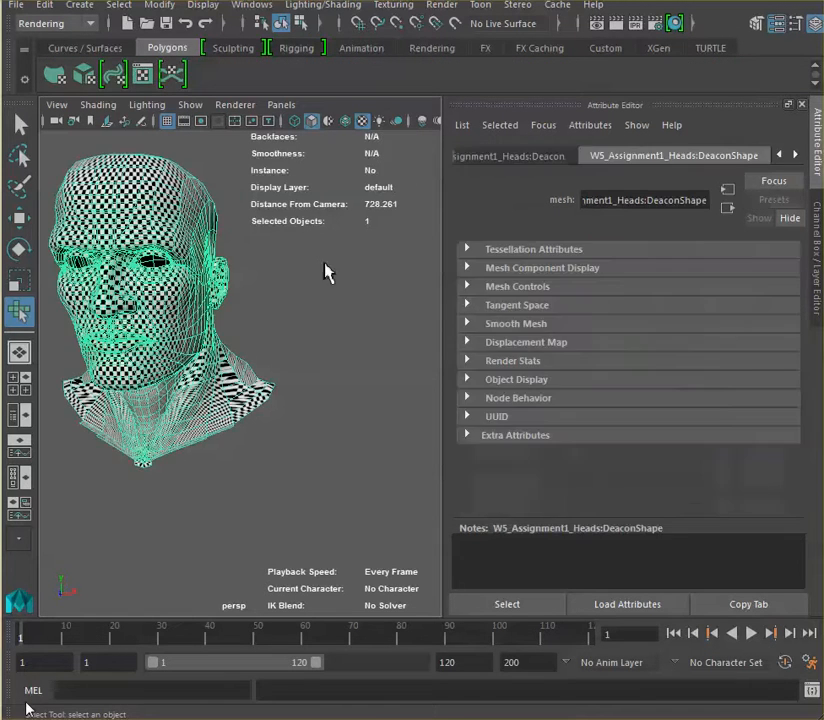
pyautogui.click(143, 76)
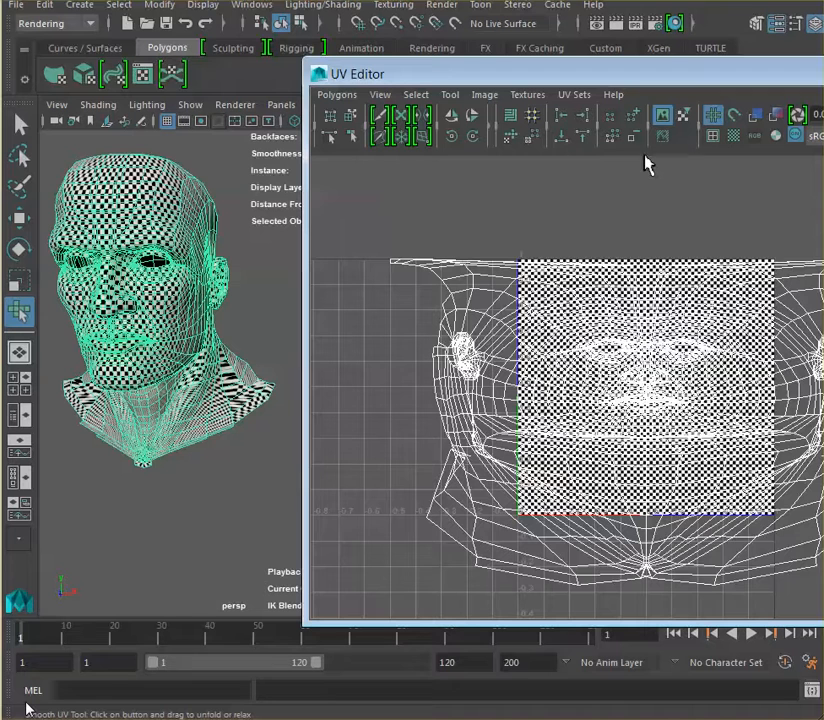
# Step: Hide the checker image behind the head's UV shells in the UV Editor
pyautogui.scroll(-4, 609, 261)
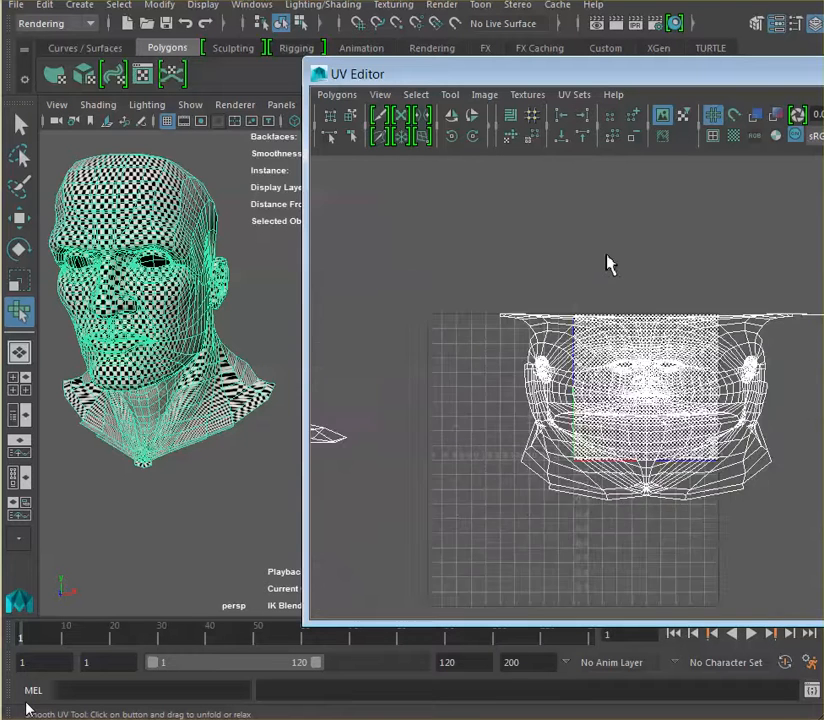
pyautogui.scroll(-2, 609, 261)
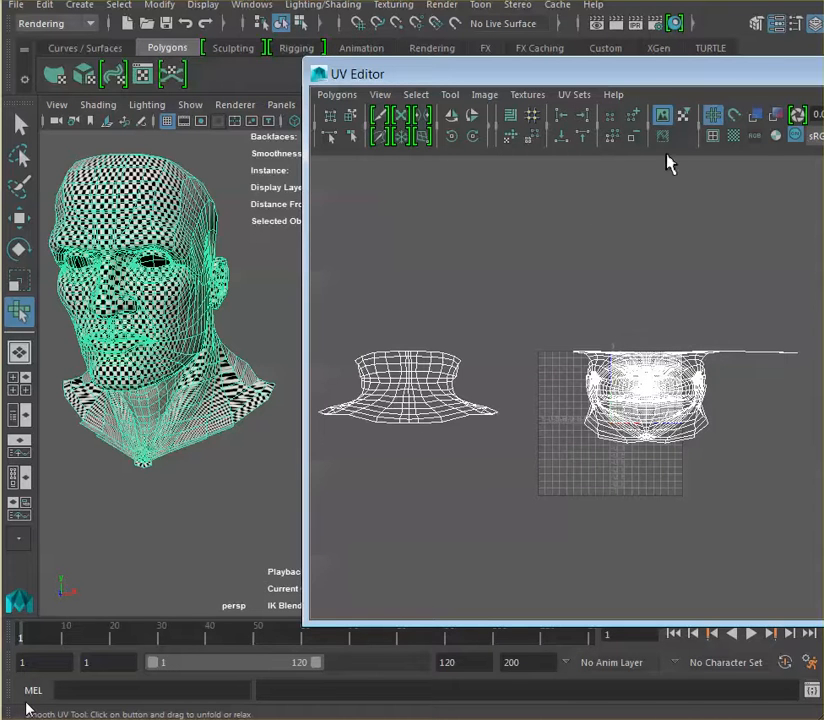
pyautogui.click(662, 114)
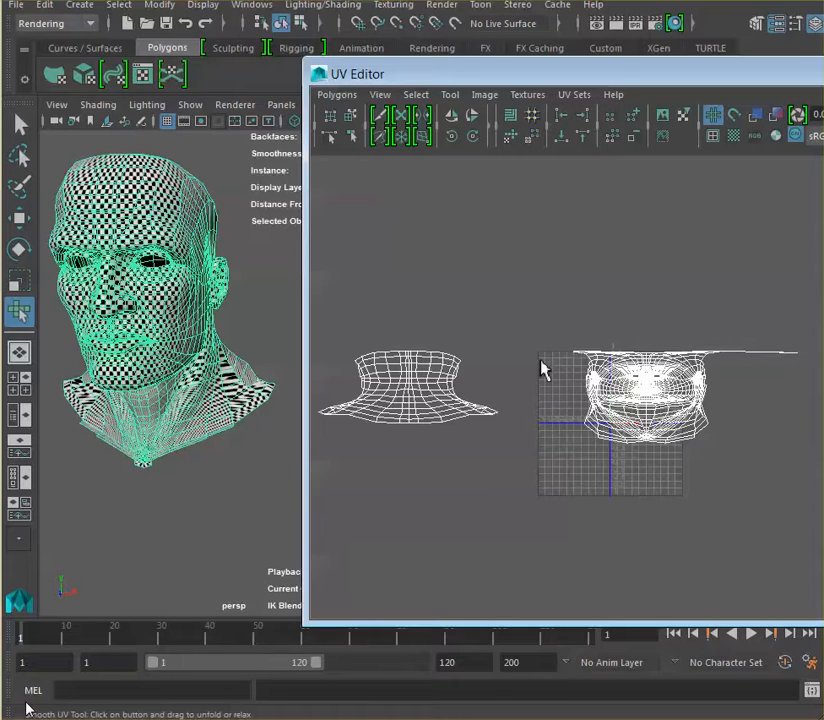
# Step: Apply an automatic UV projection to the head, examine the resulting UV shells and put the UV Editor away
pyautogui.moveTo(698, 86); pyautogui.dragTo(680, 118)
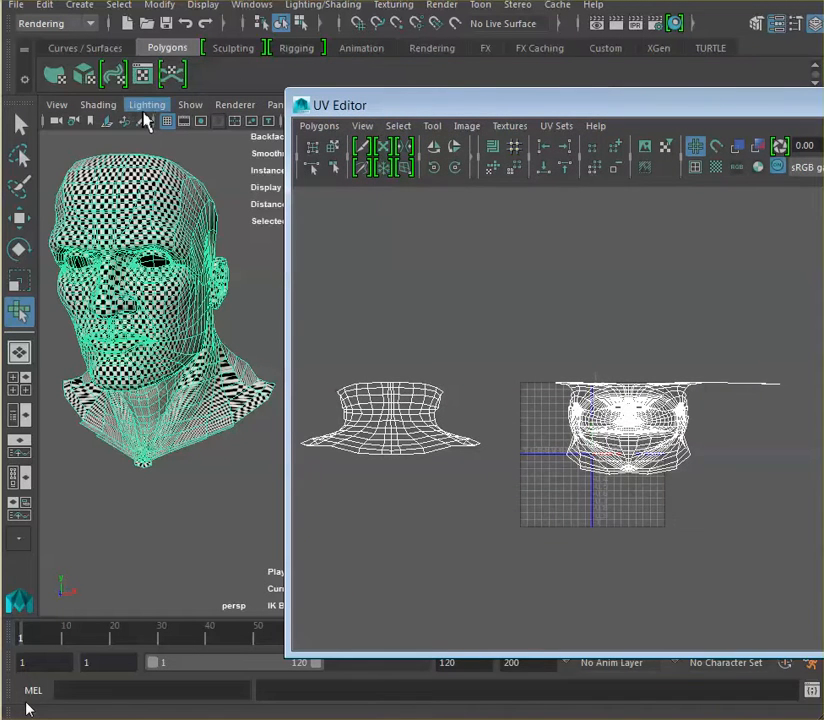
pyautogui.click(85, 74)
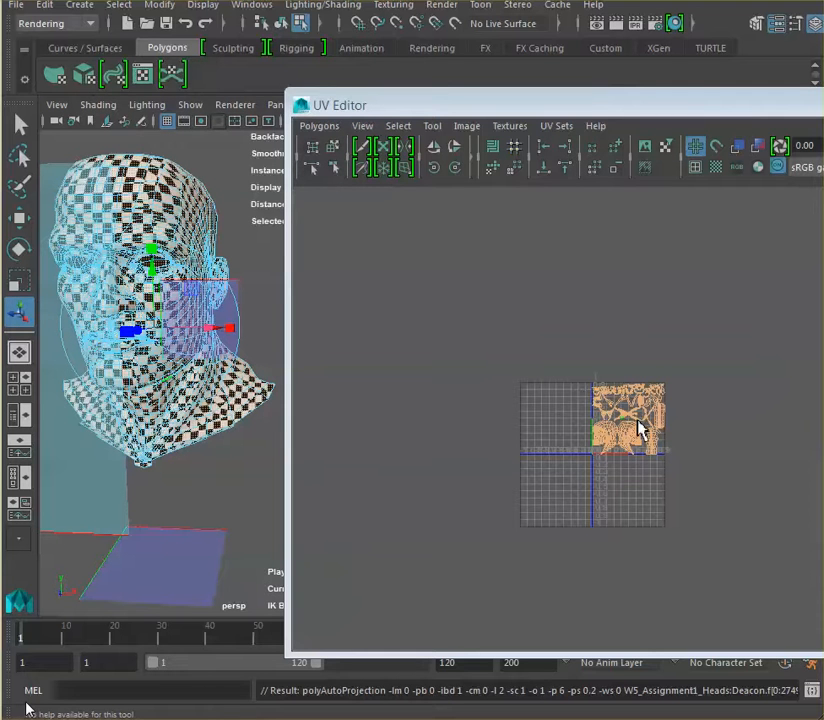
pyautogui.scroll(8, 690, 443)
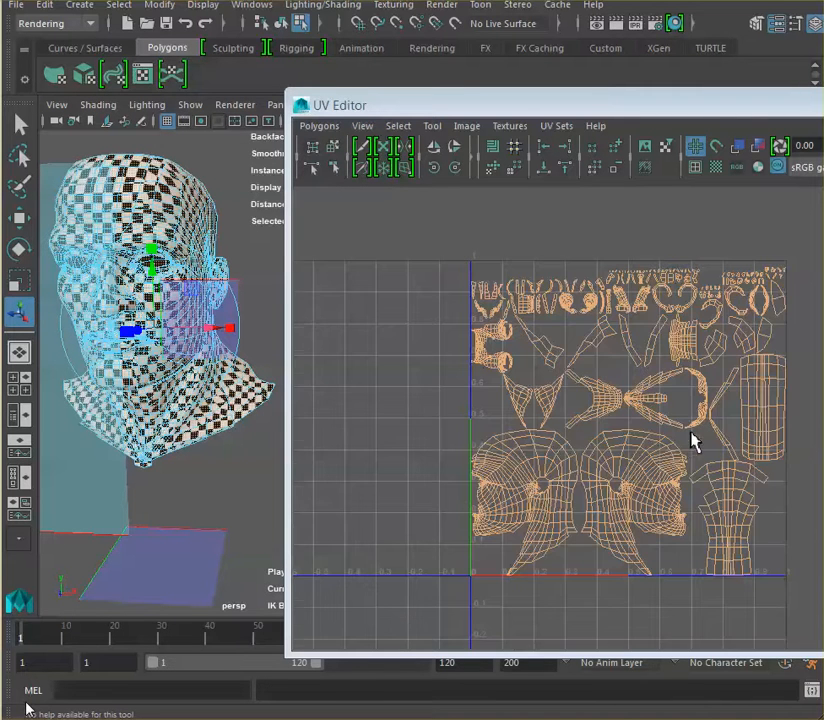
pyautogui.keyDown('alt'); pyautogui.moveTo(742, 453); pyautogui.dragTo(679, 417, button='middle'); pyautogui.keyUp('alt')
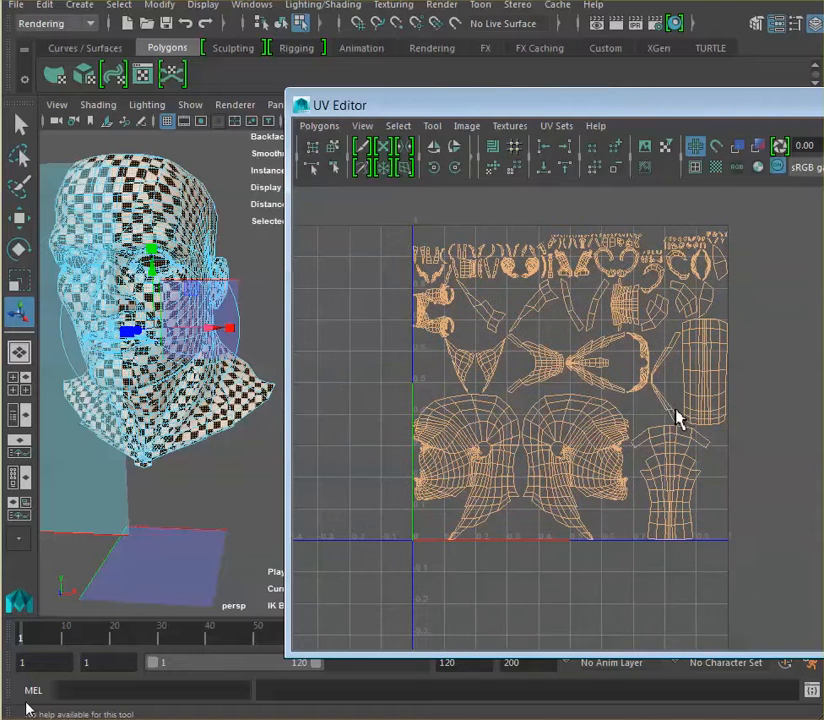
pyautogui.click(485, 314)
pyautogui.click(678, 385)
pyautogui.click(752, 318)
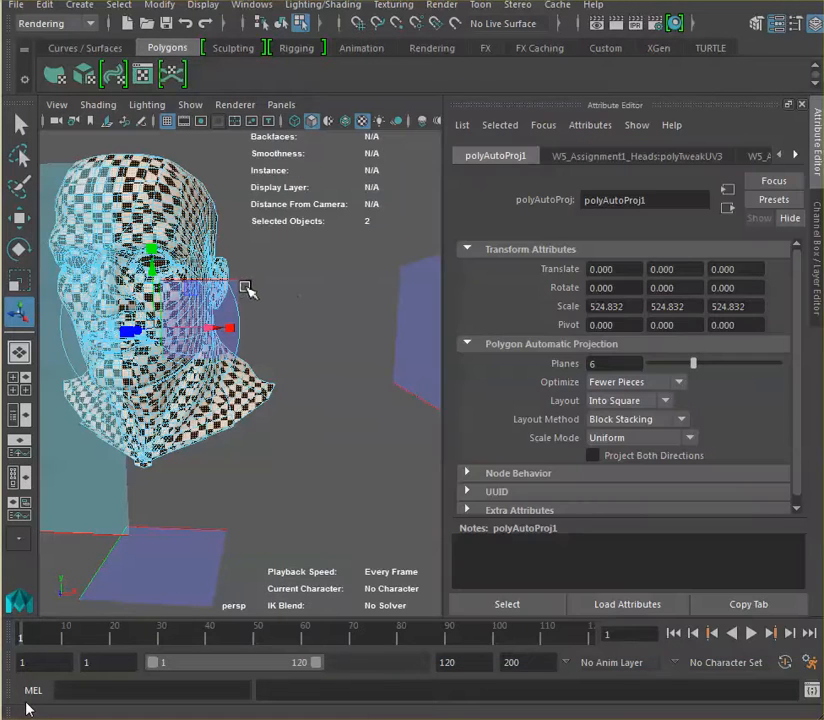
# Step: Switch the head to face selection and select the faces along the back of the head and neck from above
pyautogui.keyDown('alt'); pyautogui.moveTo(226, 286); pyautogui.dragTo(241, 336); pyautogui.keyUp('alt')
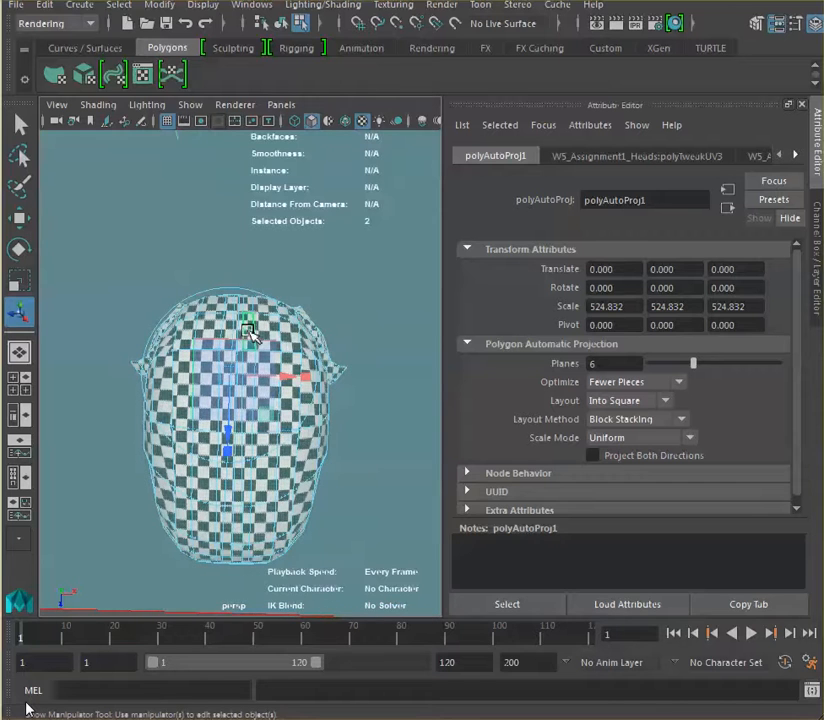
pyautogui.moveTo(250, 334); pyautogui.dragTo(254, 376, button='right')
pyautogui.moveTo(110, 260); pyautogui.dragTo(364, 349)
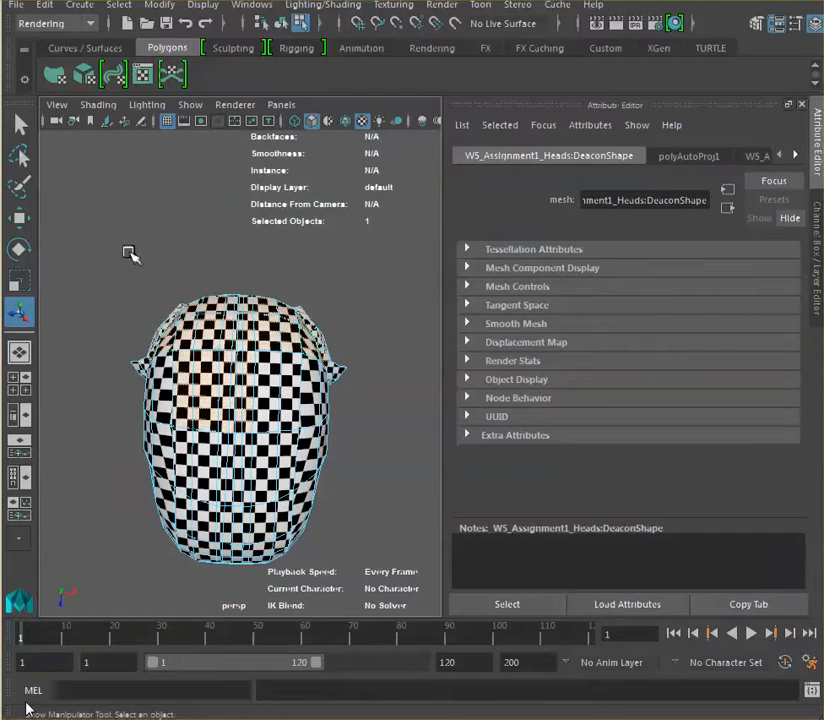
pyautogui.moveTo(125, 248); pyautogui.dragTo(387, 348)
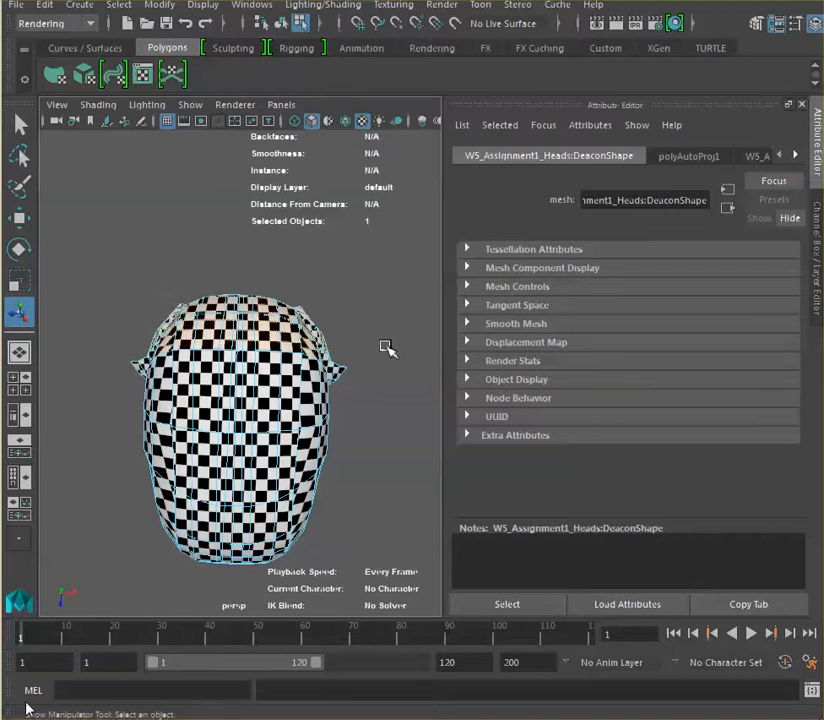
pyautogui.keyDown('alt'); pyautogui.moveTo(337, 458); pyautogui.dragTo(278, 366); pyautogui.keyUp('alt')
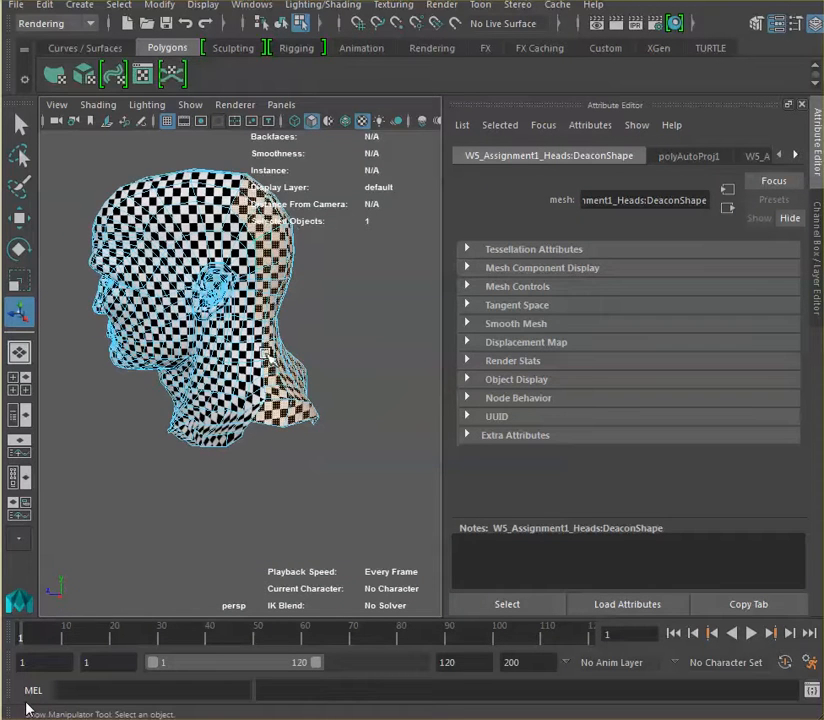
# Step: Turn off textured display in the perspective view and check the selected back faces from both sides
pyautogui.click(363, 123)
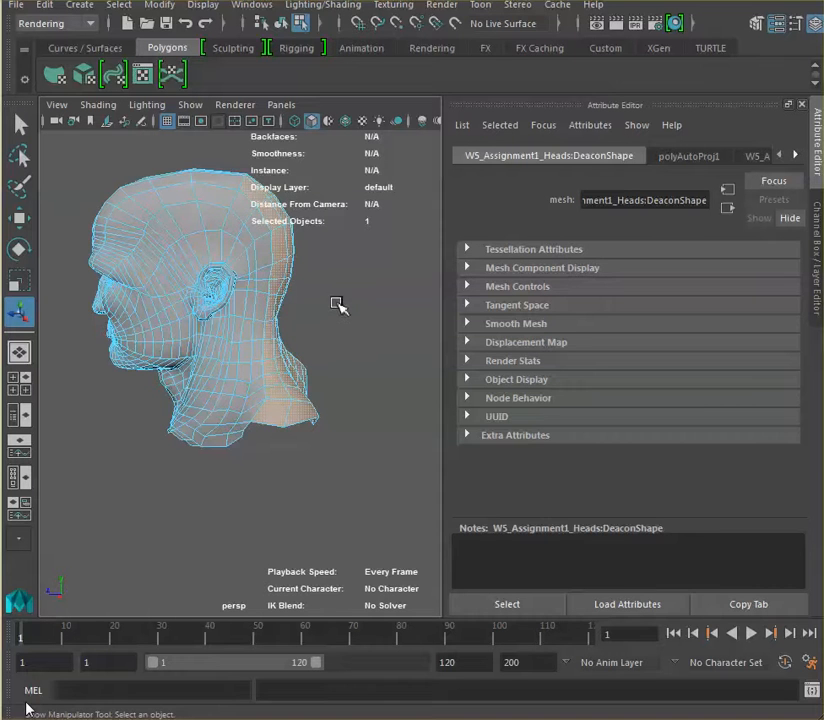
pyautogui.keyDown('alt'); pyautogui.moveTo(337, 305); pyautogui.dragTo(20, 311); pyautogui.keyUp('alt')
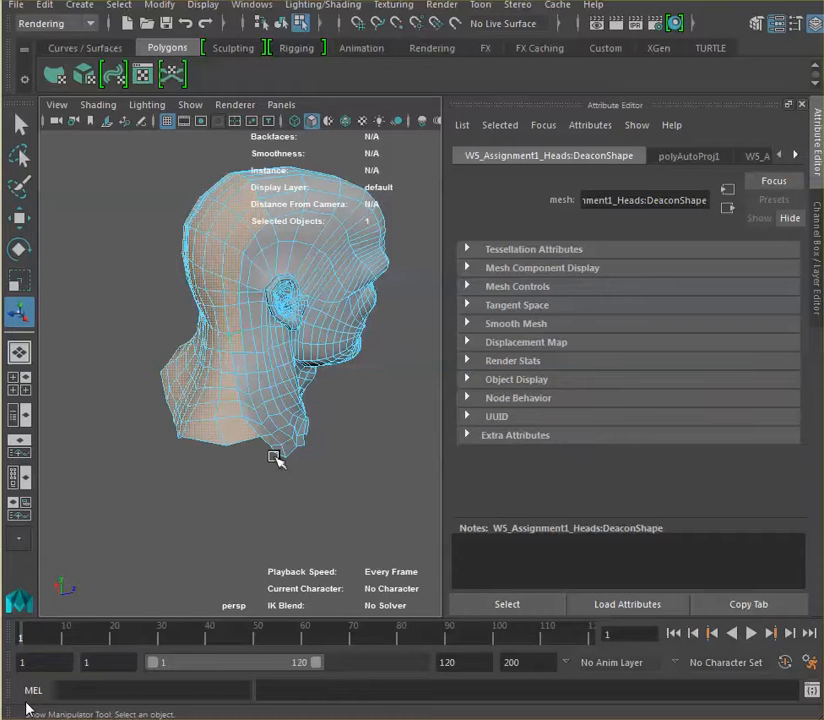
pyautogui.keyDown('alt'); pyautogui.moveTo(297, 427); pyautogui.dragTo(252, 434); pyautogui.keyUp('alt')
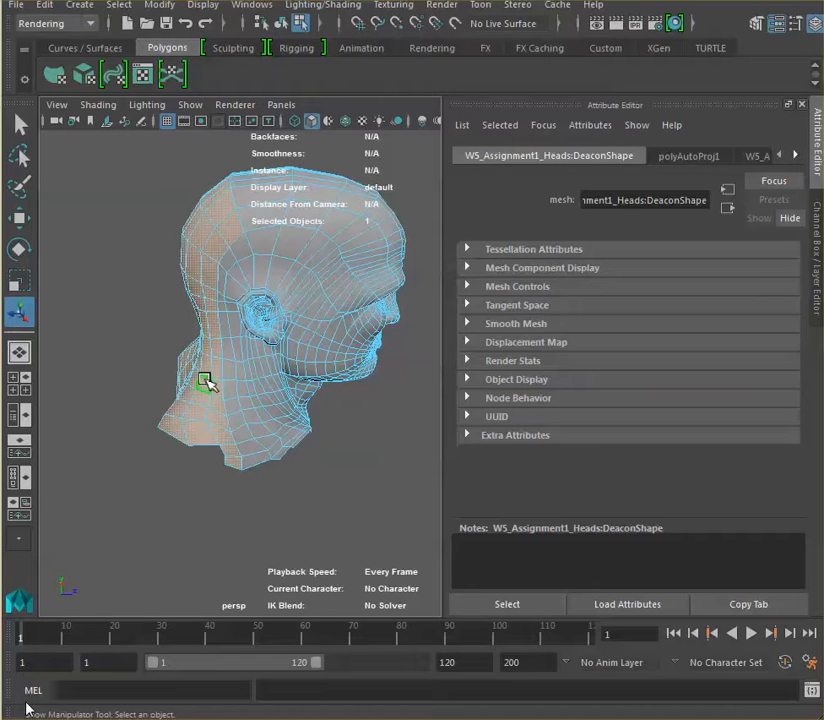
# Step: Check the selected back-of-head faces from the side and front, and apply a planar UV mapping to them
pyautogui.keyDown('alt'); pyautogui.moveTo(205, 382); pyautogui.dragTo(392, 412); pyautogui.keyUp('alt')
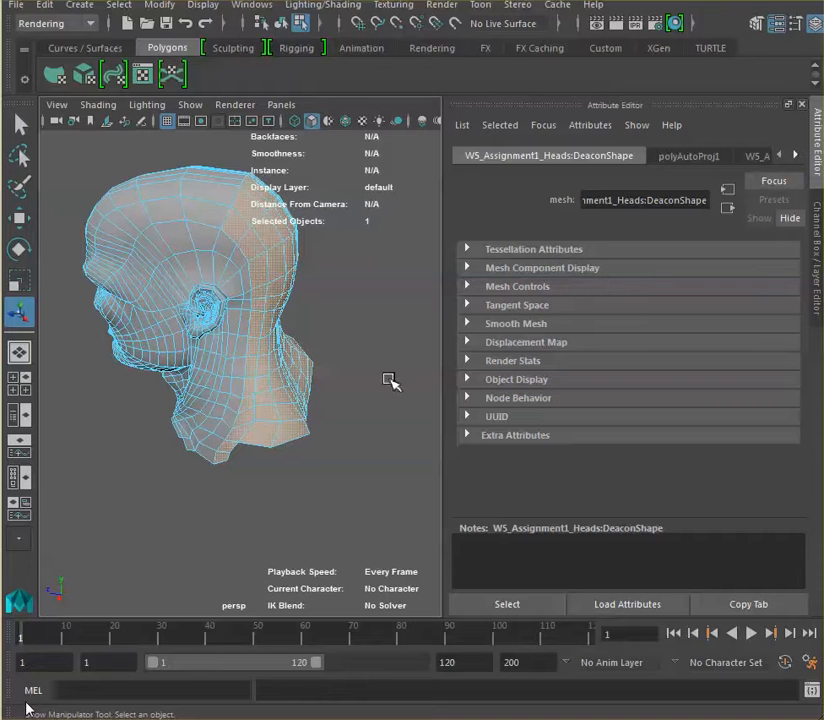
pyautogui.keyDown('alt'); pyautogui.moveTo(202, 363); pyautogui.dragTo(312, 318); pyautogui.keyUp('alt')
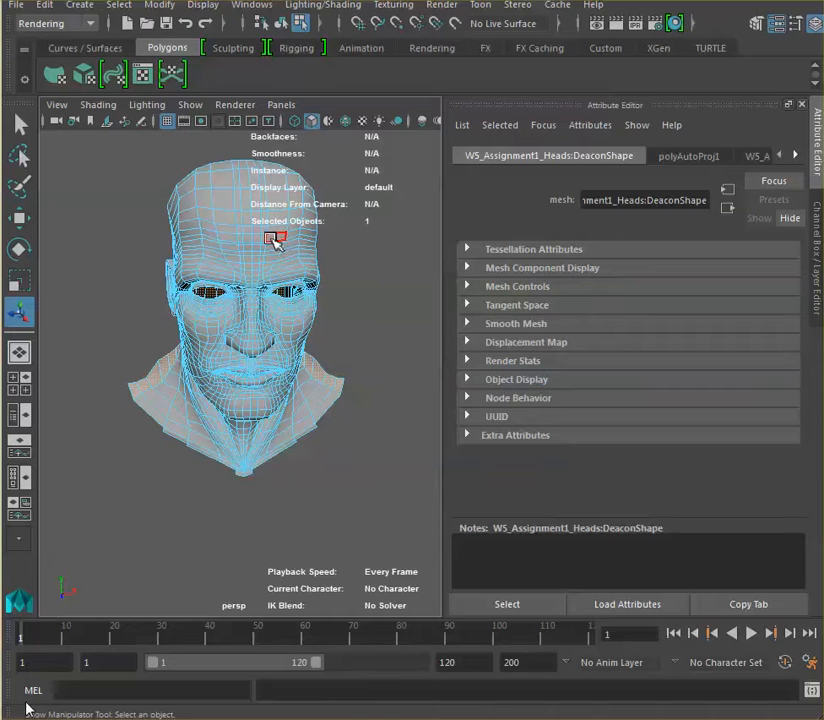
pyautogui.click(146, 76)
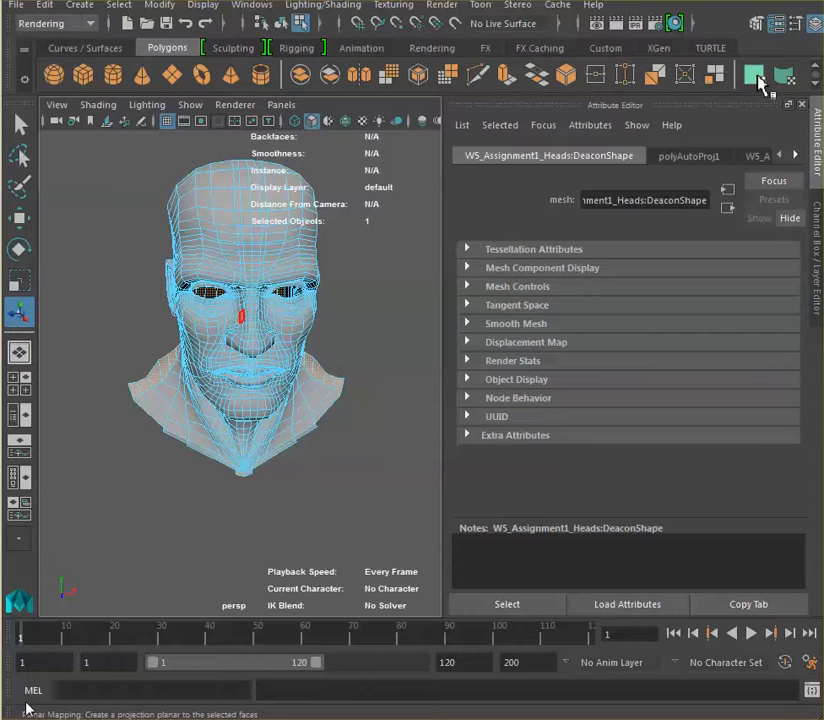
pyautogui.click(758, 78)
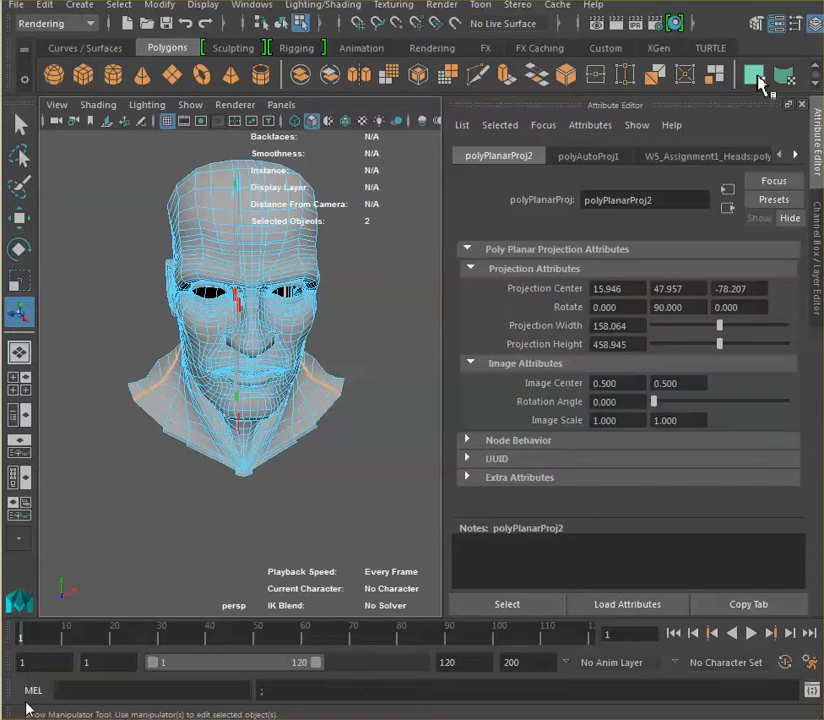
pyautogui.scroll(-1, 818, 88)
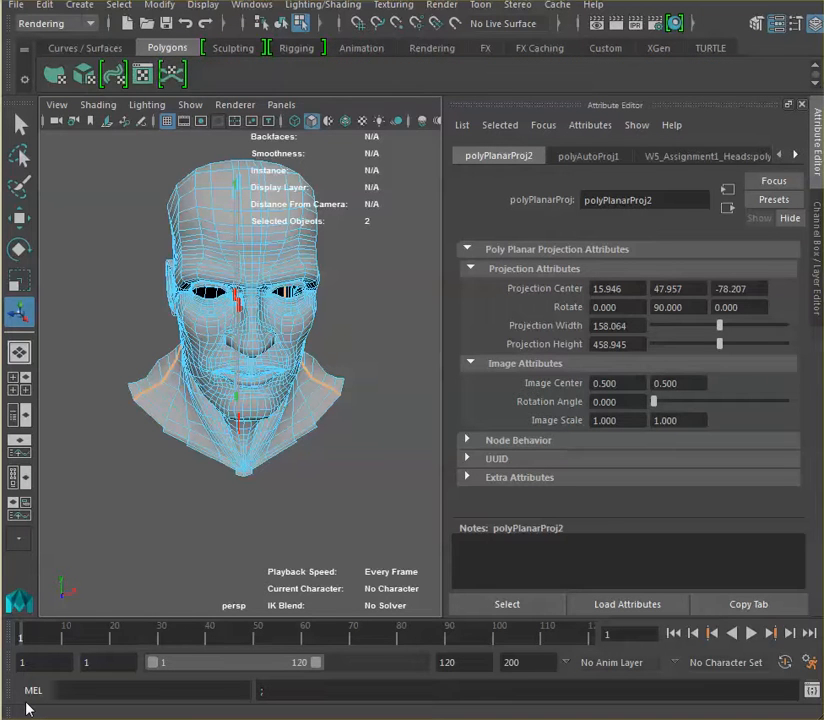
# Step: Bring up the UV Editor beside the head and move the back-of-head shell horizontally out of the 0-1 UV space, away from the other shells
pyautogui.click(144, 77)
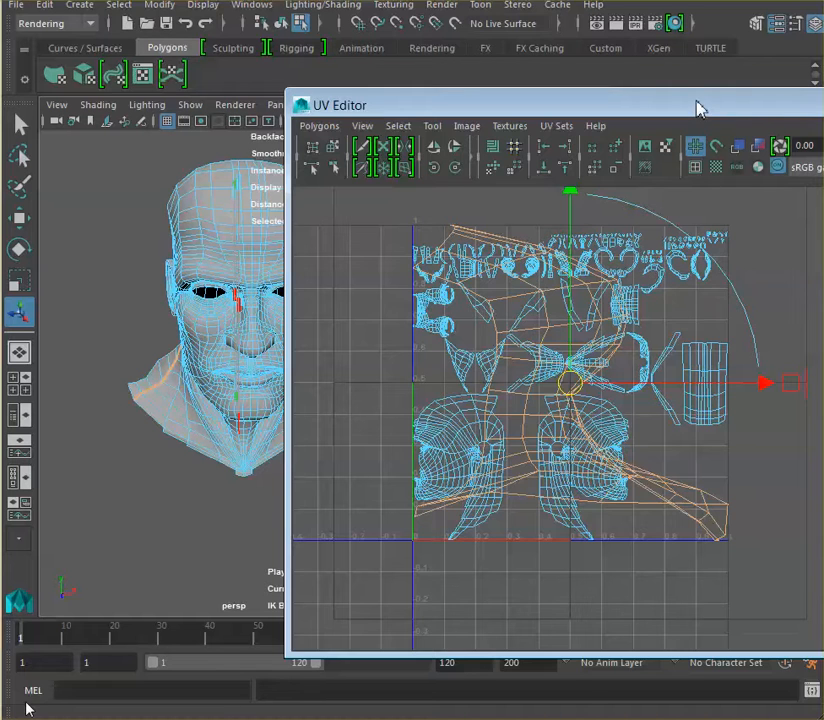
pyautogui.moveTo(699, 107); pyautogui.dragTo(757, 42)
pyautogui.scroll(-4, 760, 272)
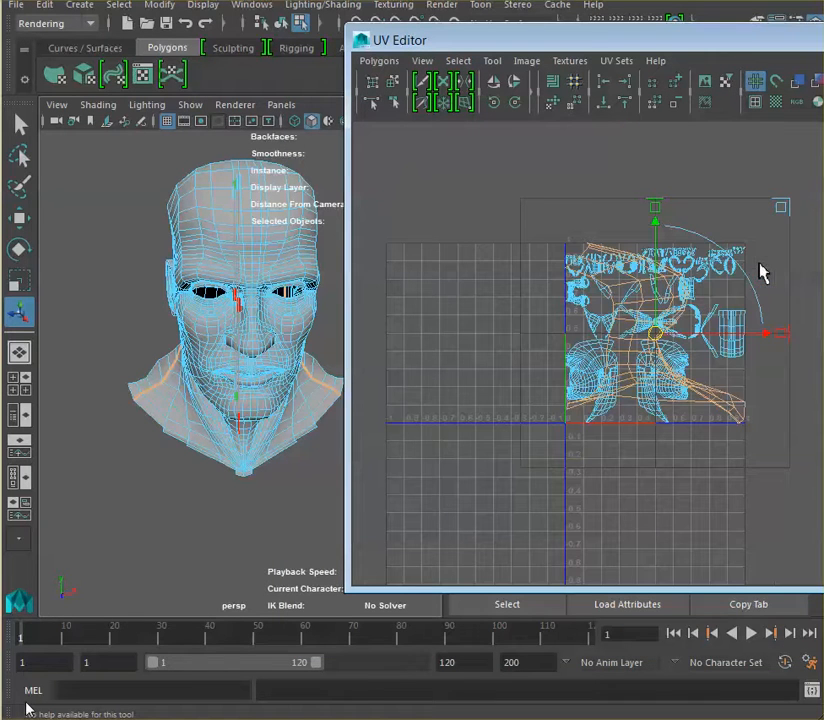
pyautogui.moveTo(768, 341); pyautogui.dragTo(513, 322)
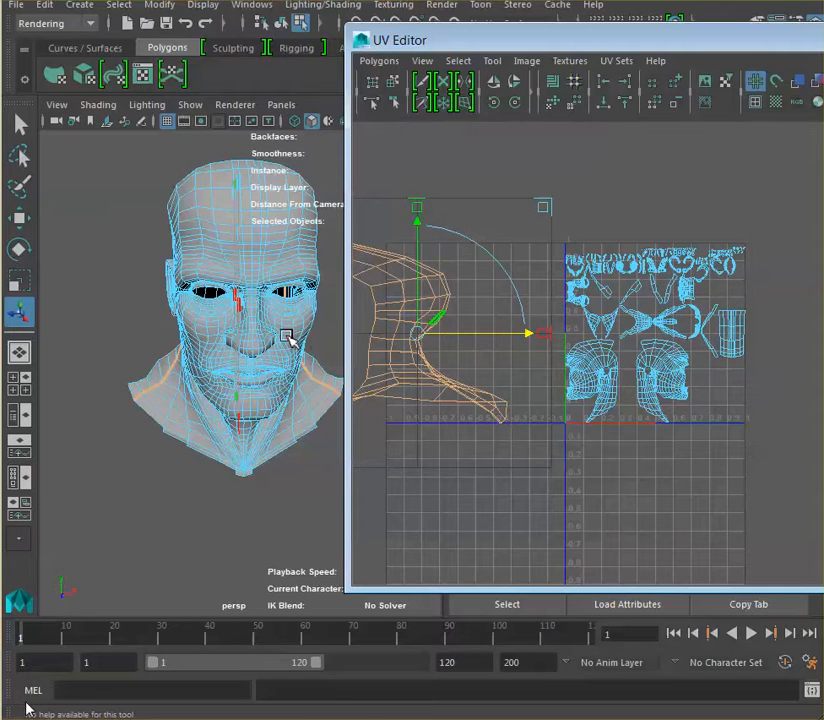
# Step: Show the planar projection's rotation handles and rotate the projection around the vertical axis to about -18.6 degrees, towards the back of the head
pyautogui.keyDown('alt'); pyautogui.moveTo(294, 331); pyautogui.dragTo(265, 340); pyautogui.keyUp('alt')
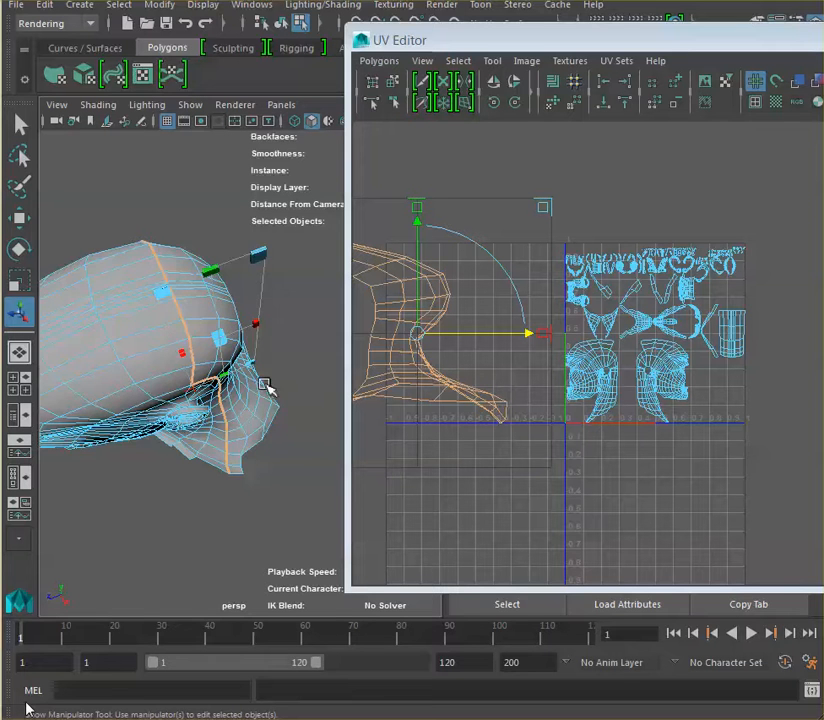
pyautogui.keyDown('alt'); pyautogui.moveTo(222, 344); pyautogui.dragTo(223, 386); pyautogui.keyUp('alt')
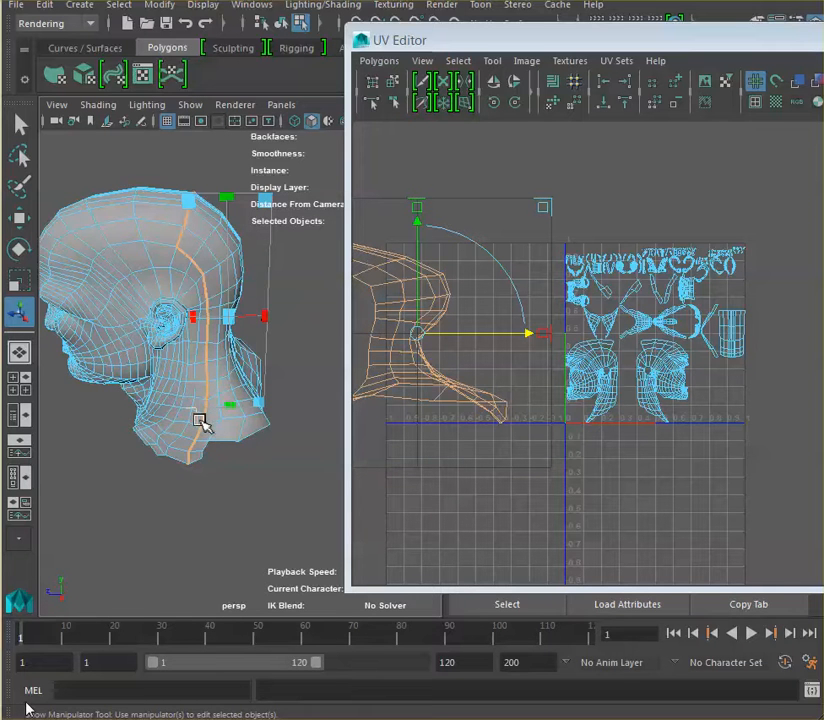
pyautogui.click(199, 420)
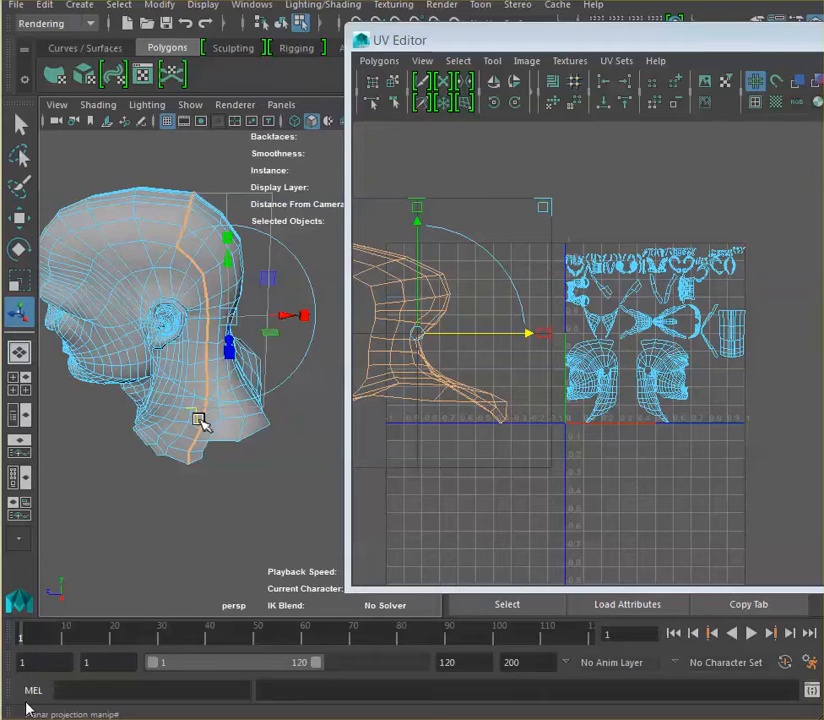
pyautogui.click(305, 273)
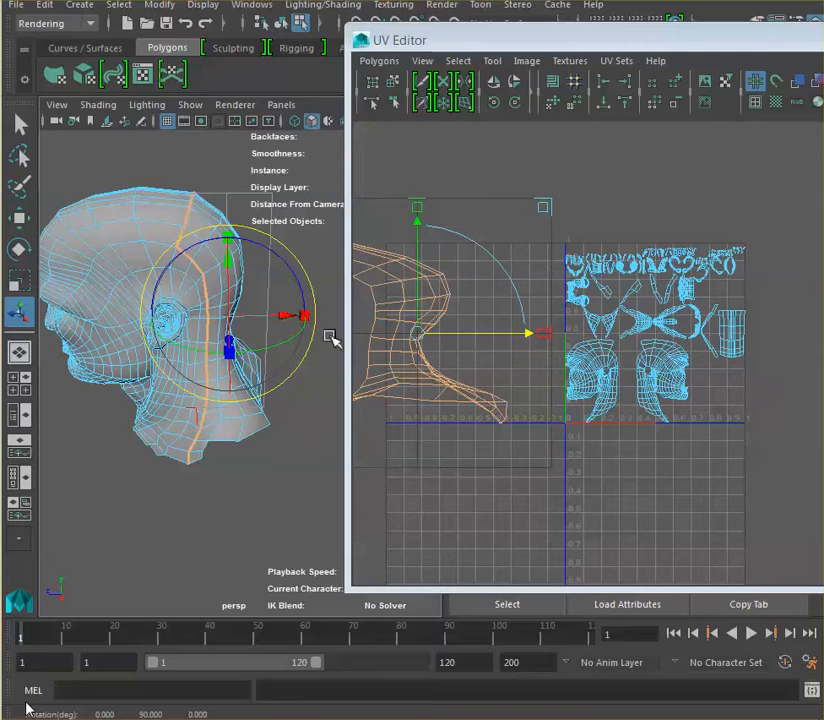
pyautogui.moveTo(291, 337); pyautogui.dragTo(160, 342)
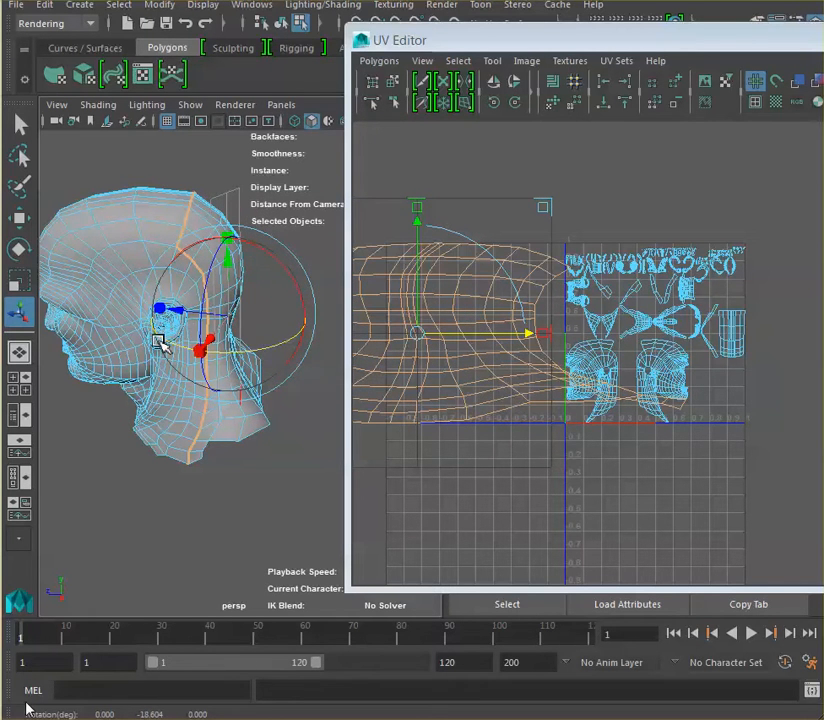
# Step: Fine-tune the projection's vertical-axis rotation to face the back of the head squarely, and move its shell farther in negative U, clear of the other shells
pyautogui.keyDown('alt'); pyautogui.moveTo(480, 368); pyautogui.dragTo(557, 364, button='middle'); pyautogui.keyUp('alt')
pyautogui.scroll(-2, 557, 364)
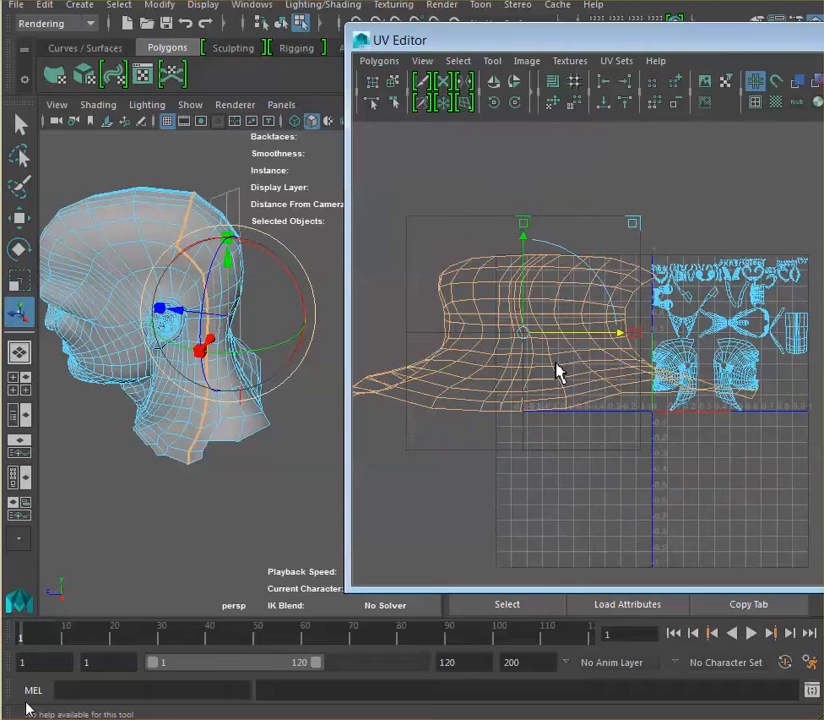
pyautogui.moveTo(277, 355); pyautogui.dragTo(294, 347)
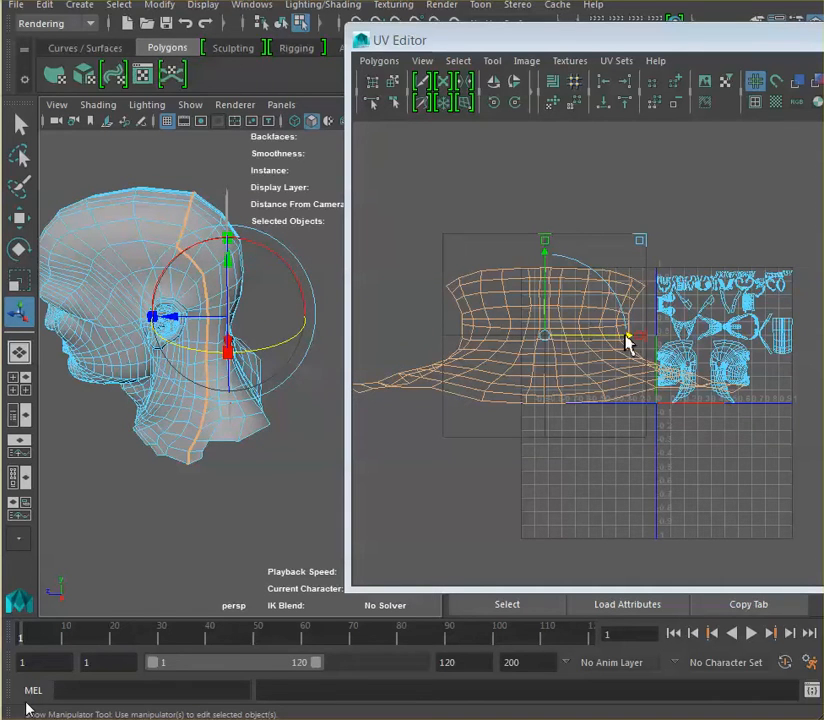
pyautogui.moveTo(631, 343); pyautogui.dragTo(424, 333)
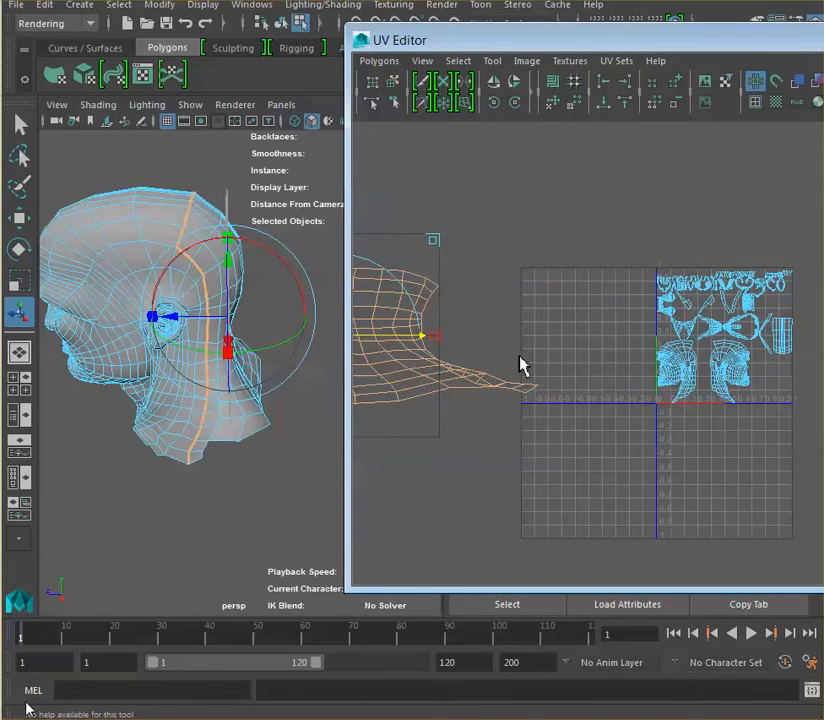
pyautogui.scroll(-2, 522, 364)
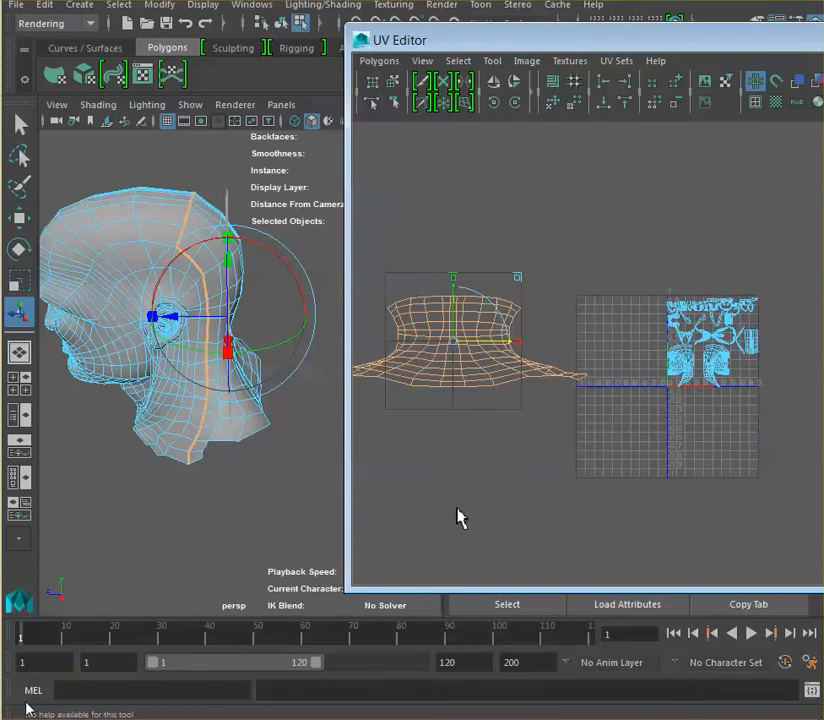